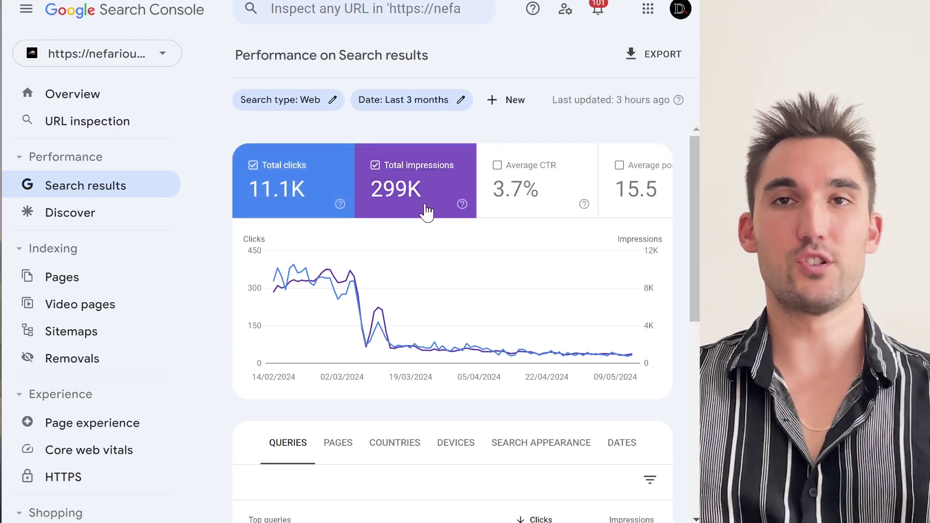
Add Average CTR (3.7%) to the performance chart beside clicks and impressions
{"action": "left_click", "coordinate": [531, 195]}
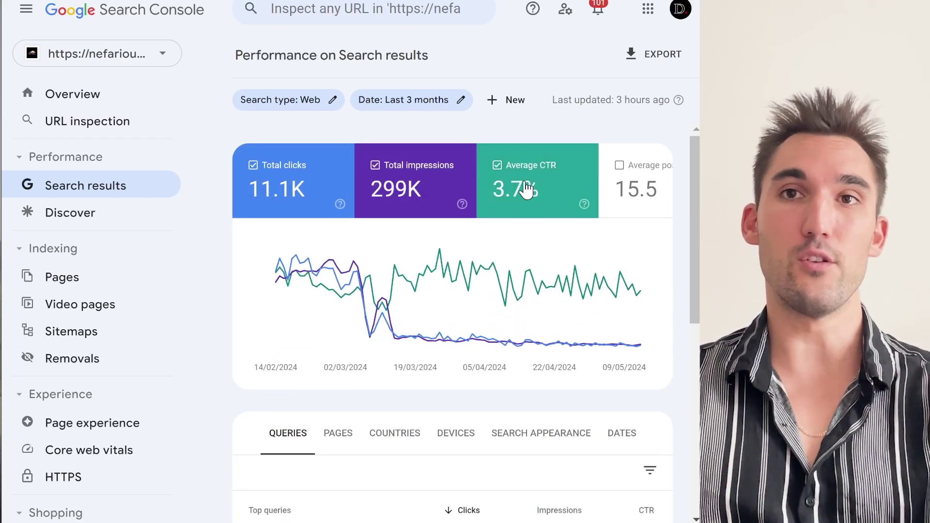
Chart Average position briefly, then remove it and zoom the page out
{"action": "left_click", "coordinate": [620, 192]}
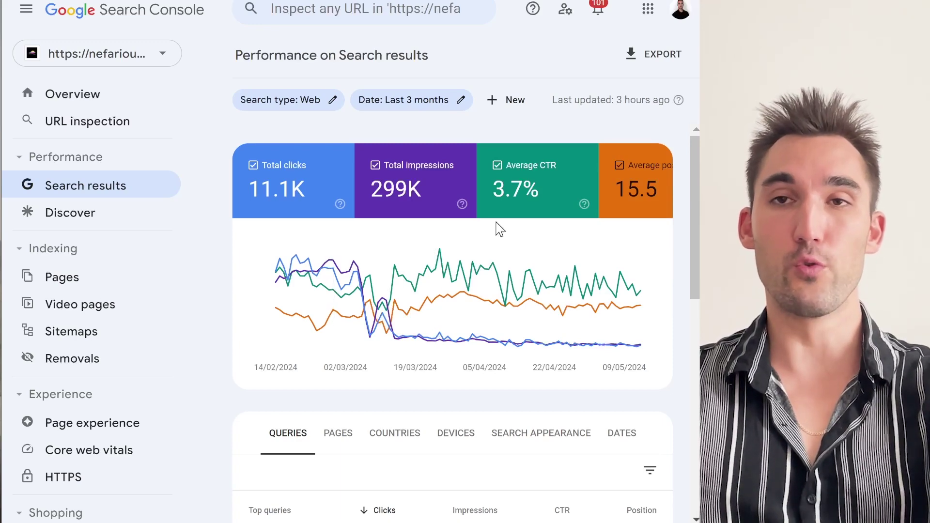
{"action": "left_click", "coordinate": [625, 186]}
{"action": "key", "text": "ctrl+minus"}
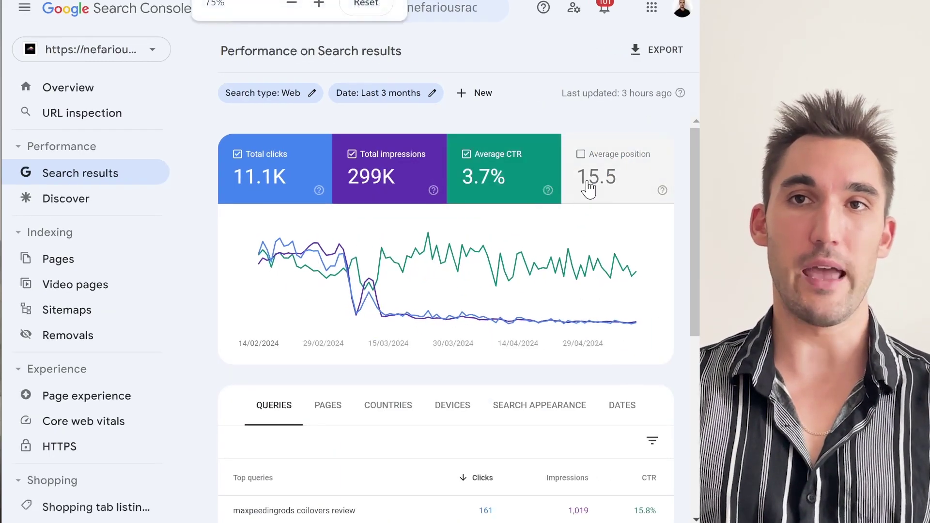
{"action": "scroll", "coordinate": [448, 220], "scroll_direction": "down", "scroll_amount": 5}
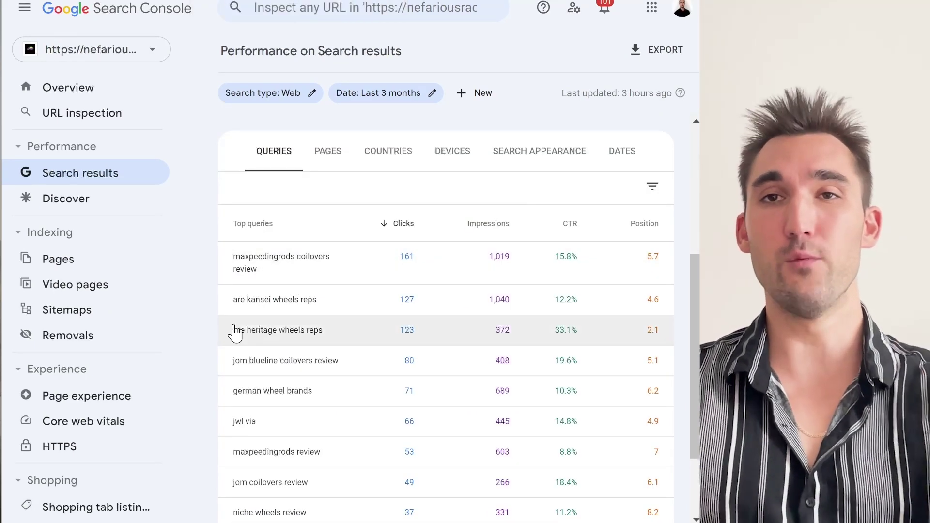
Review top pages and countries, then return to the top queries list
{"action": "left_click", "coordinate": [336, 145]}
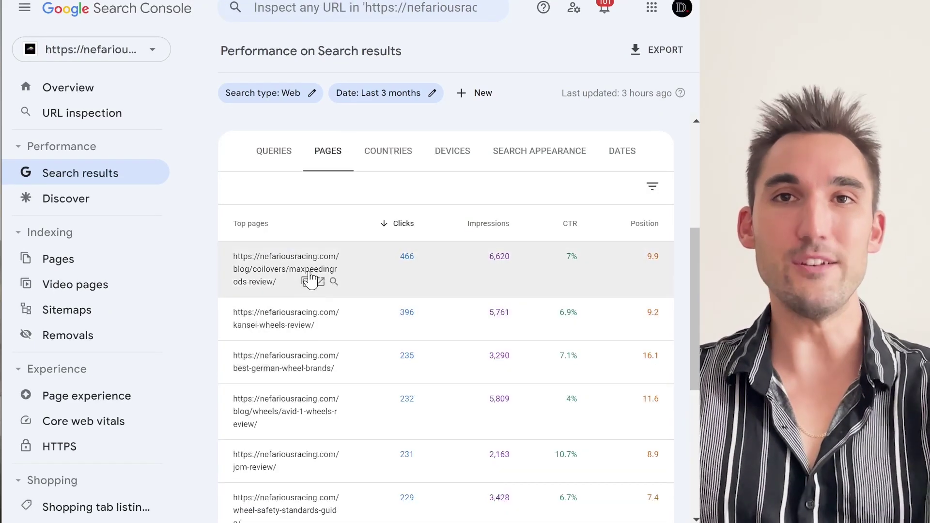
{"action": "left_click", "coordinate": [377, 156]}
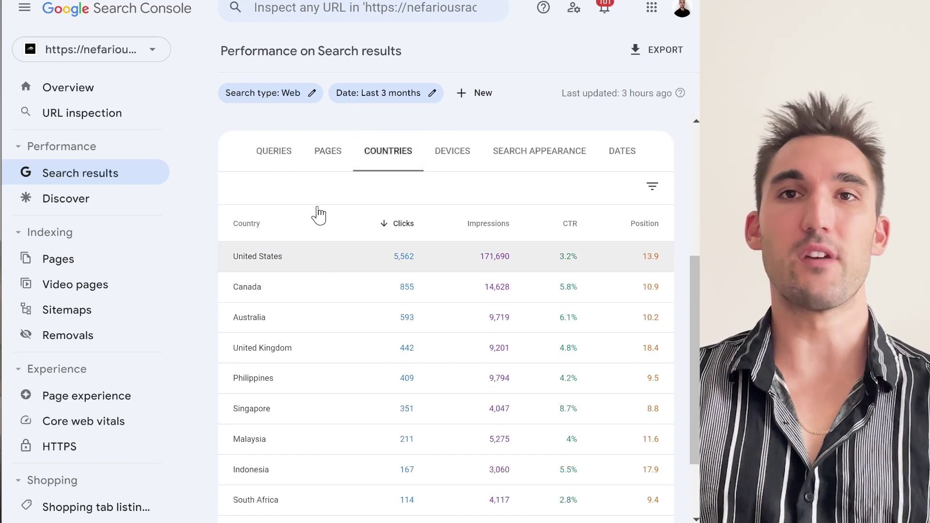
{"action": "left_click", "coordinate": [262, 155]}
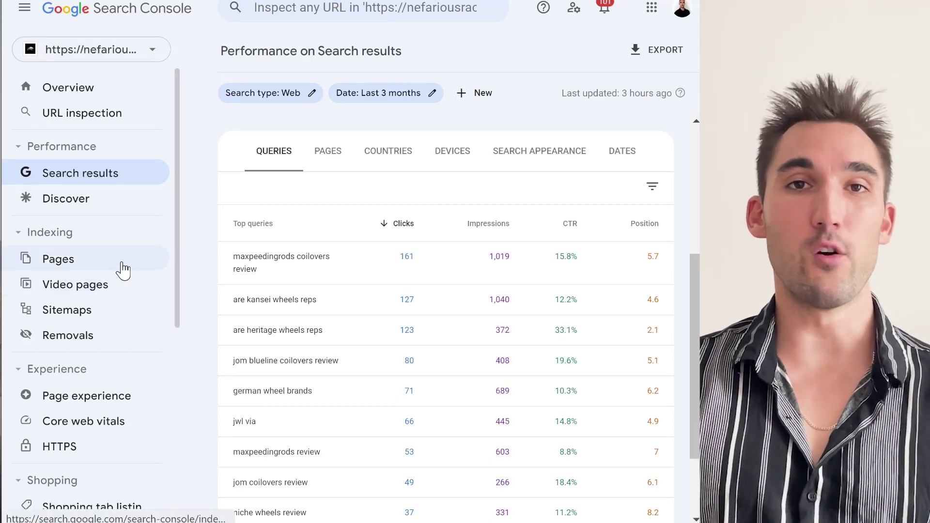
Open the Page experience report and scroll through its Core web vitals and HTTPS summary
{"action": "scroll", "coordinate": [121, 269], "scroll_direction": "down", "scroll_amount": 5}
{"action": "scroll", "coordinate": [123, 261], "scroll_direction": "down", "scroll_amount": 2}
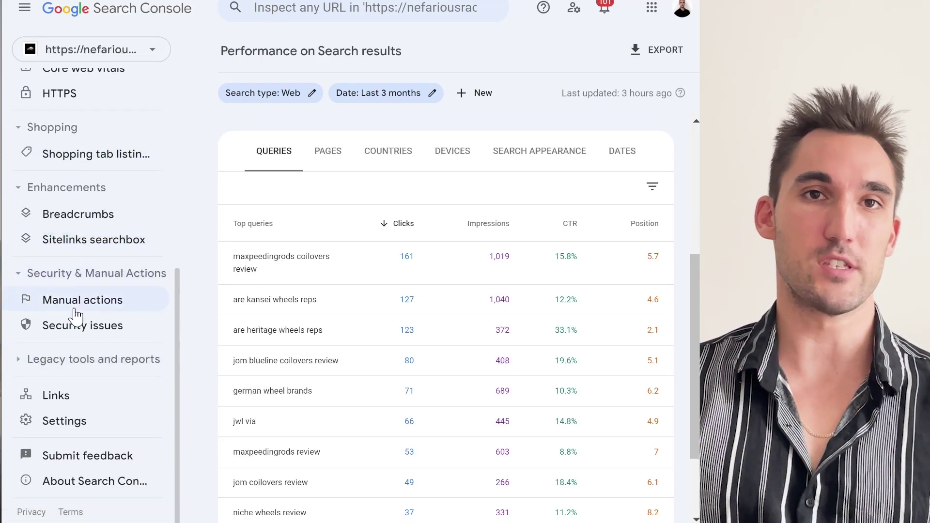
{"action": "scroll", "coordinate": [82, 291], "scroll_direction": "up", "scroll_amount": 4}
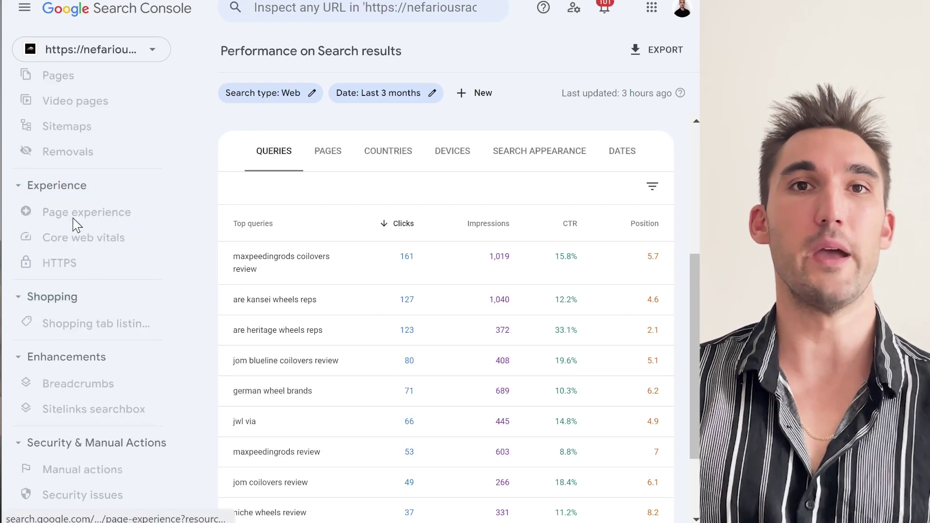
{"action": "left_click", "coordinate": [24, 216]}
{"action": "scroll", "coordinate": [480, 256], "scroll_direction": "down", "scroll_amount": 5}
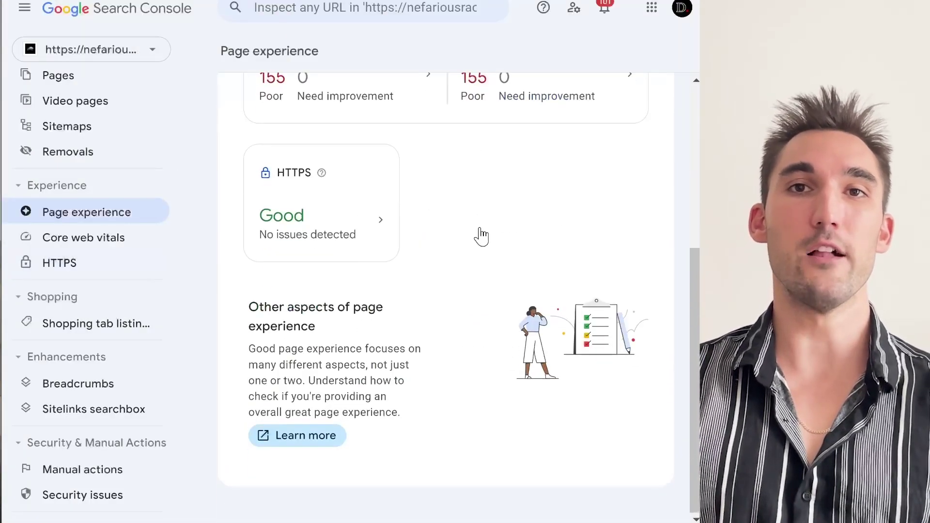
{"action": "scroll", "coordinate": [194, 267], "scroll_direction": "up", "scroll_amount": 2}
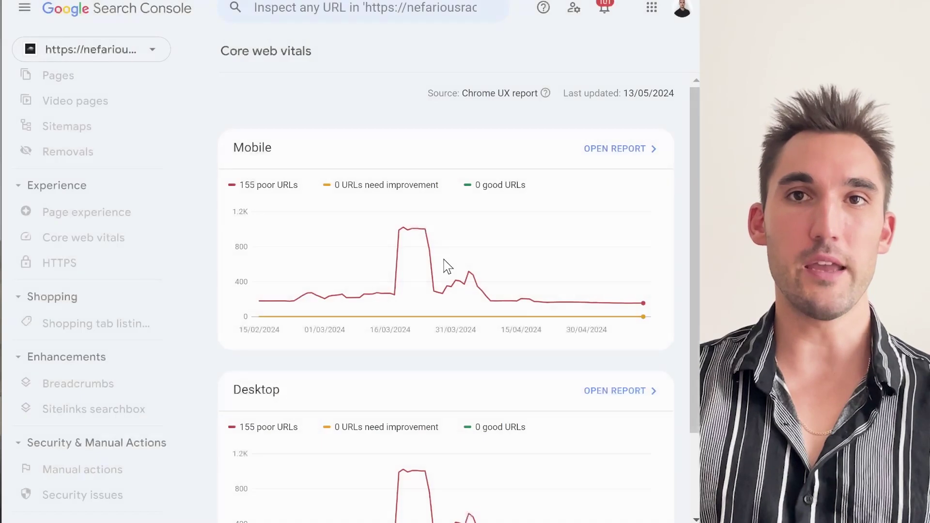
{"action": "scroll", "coordinate": [442, 264], "scroll_direction": "down", "scroll_amount": 3}
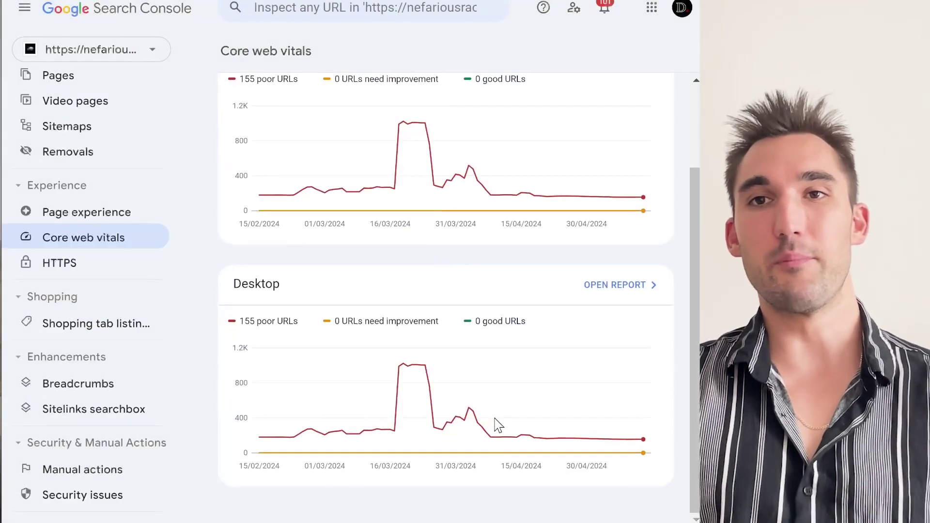
{"action": "mouse_move", "coordinate": [474, 414]}
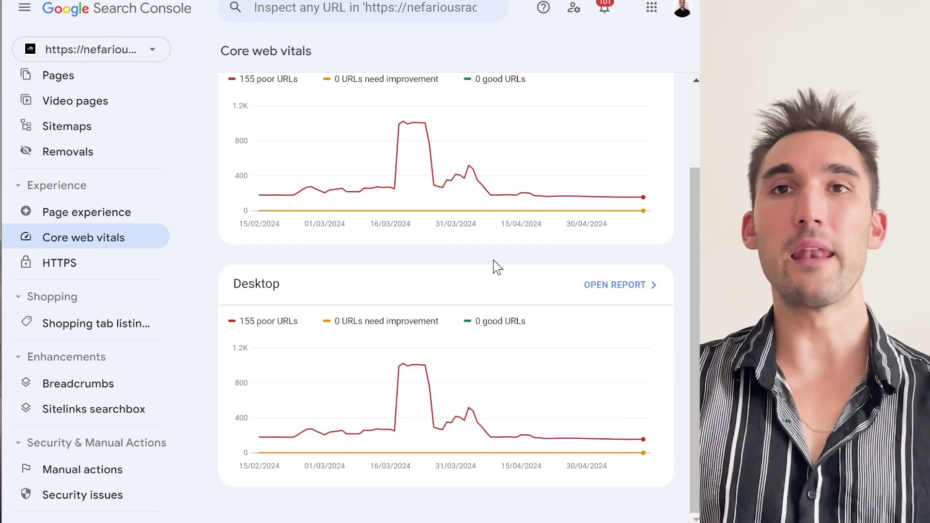
{"action": "scroll", "coordinate": [492, 266], "scroll_direction": "up", "scroll_amount": 2}
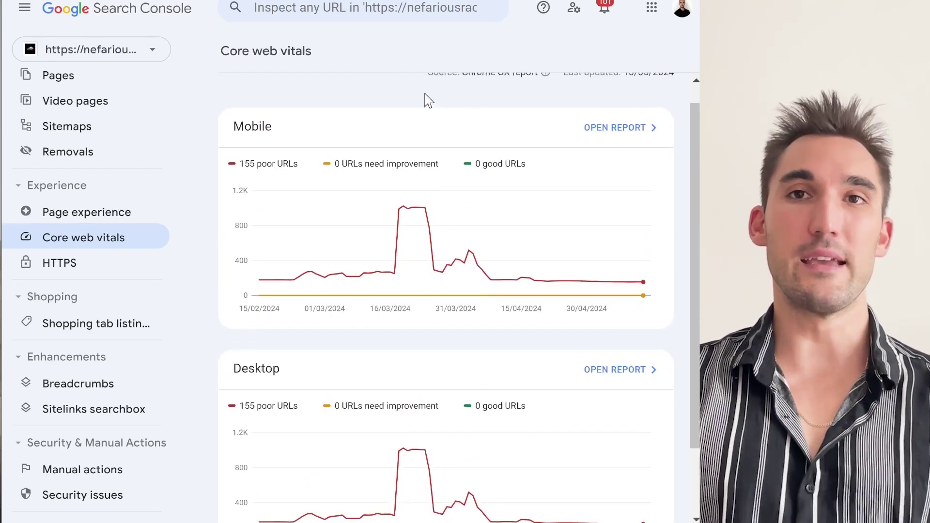
{"action": "left_click", "coordinate": [72, 264]}
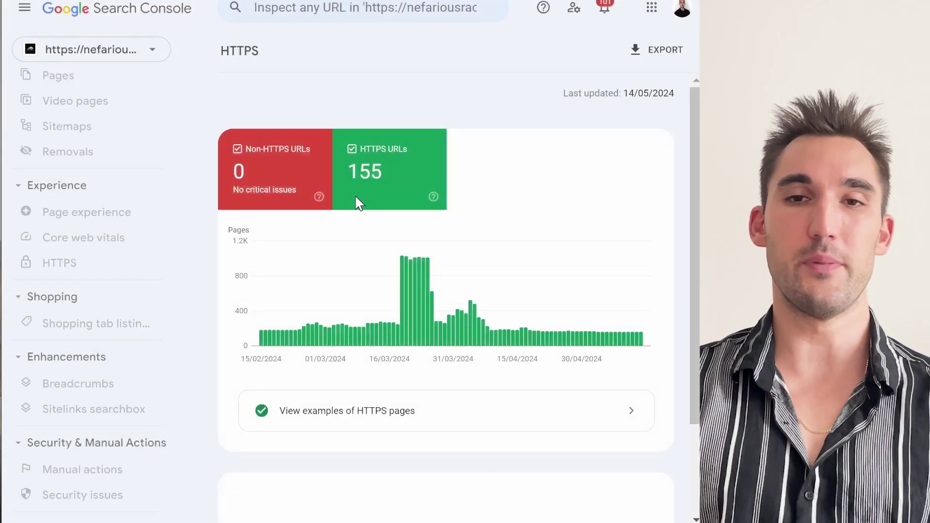
{"action": "scroll", "coordinate": [484, 271], "scroll_direction": "down", "scroll_amount": 2}
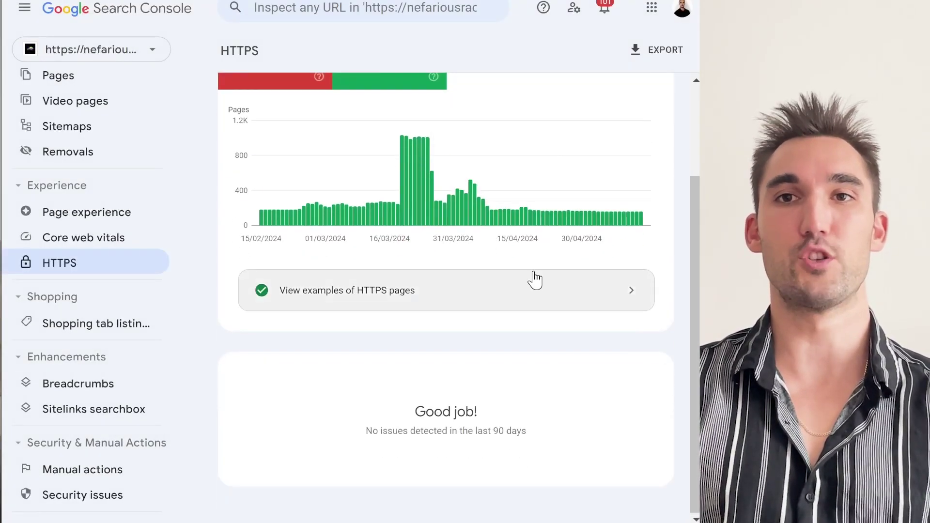
{"action": "scroll", "coordinate": [536, 278], "scroll_direction": "up", "scroll_amount": 2}
{"action": "left_click", "coordinate": [123, 245]}
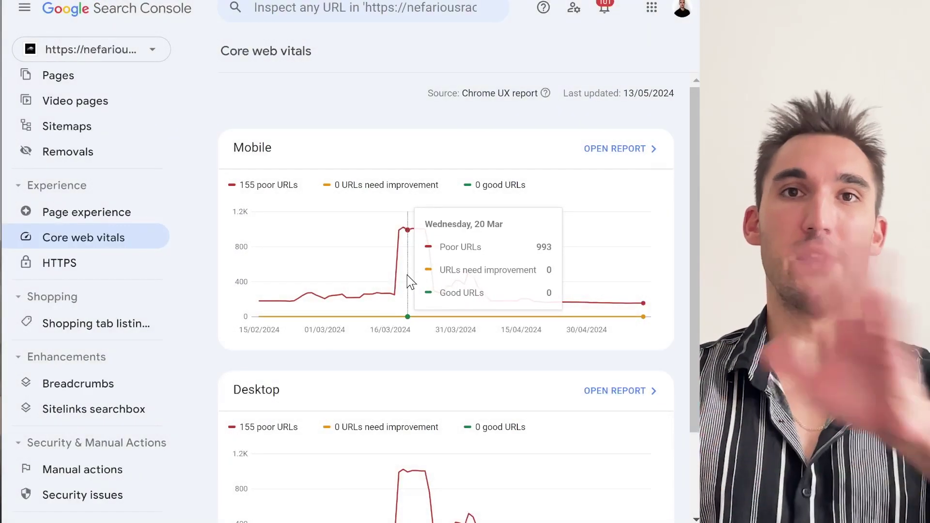
{"action": "scroll", "coordinate": [97, 262], "scroll_direction": "up", "scroll_amount": 3}
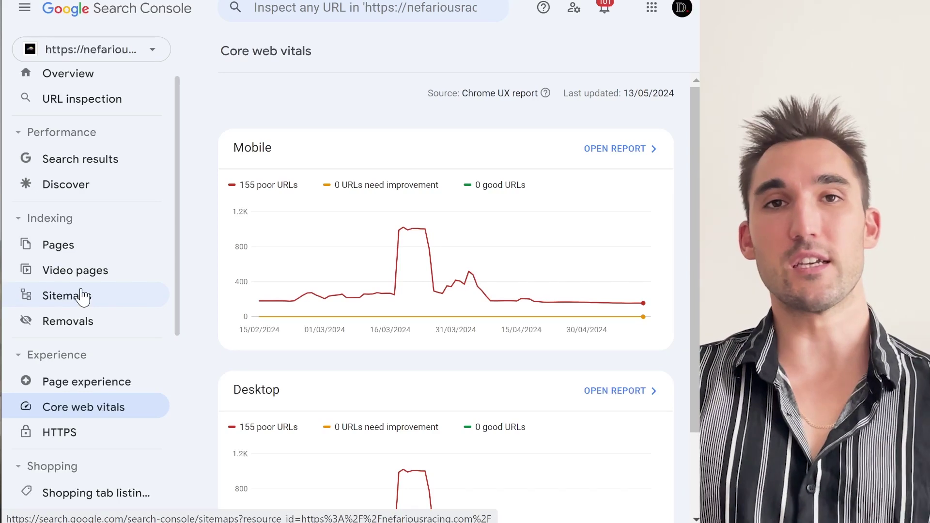
{"action": "left_click", "coordinate": [74, 251]}
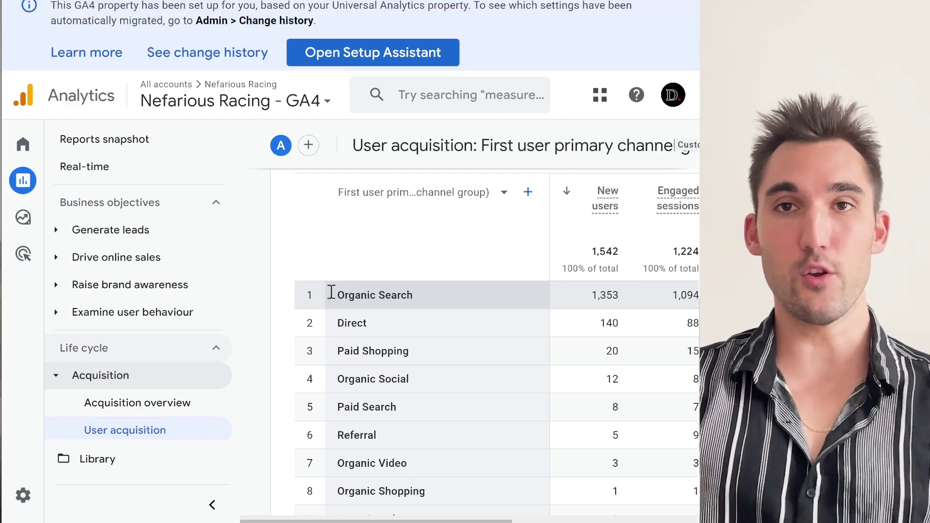
Highlight the Organic Search channel with its 1,094 engaged sessions and 70.4% engagement rate
{"action": "left_click_drag", "start_coordinate": [333, 297], "coordinate": [556, 303]}
Zoom out and highlight the Direct, Paid Shopping, Organic Social, Paid Search and Referral rows and Organic Search's 1,353 new users
{"action": "key", "text": "ctrl+minus"}
{"action": "key", "text": "ctrl+minus"}
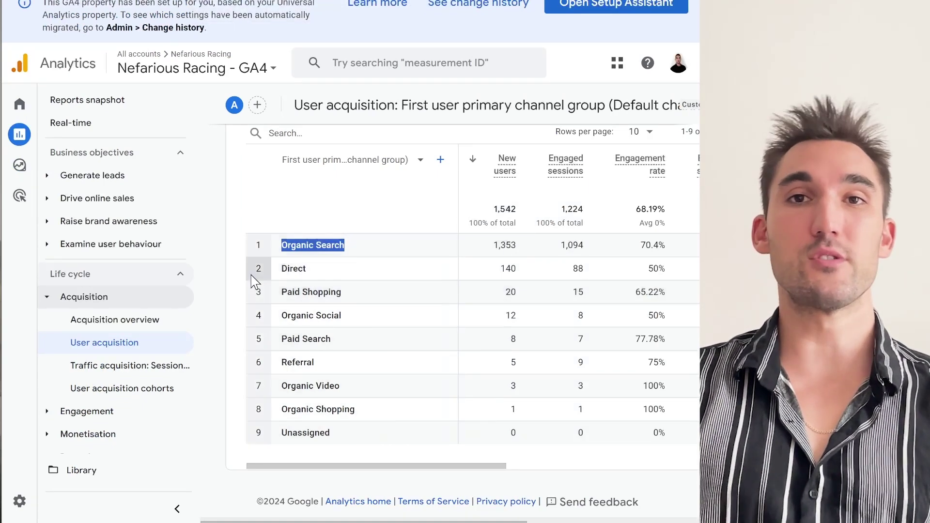
{"action": "left_click_drag", "start_coordinate": [282, 269], "coordinate": [339, 274]}
{"action": "left_click_drag", "start_coordinate": [280, 272], "coordinate": [353, 281]}
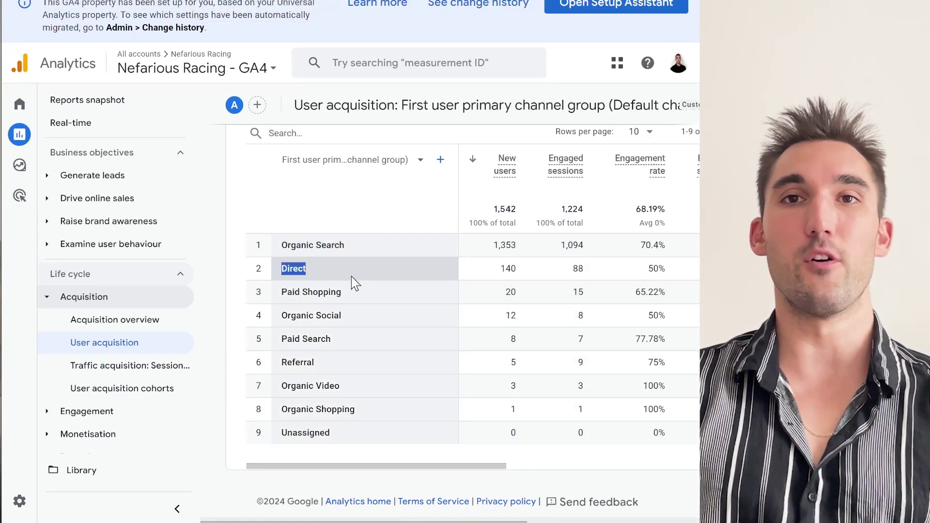
{"action": "left_click_drag", "start_coordinate": [267, 299], "coordinate": [372, 314]}
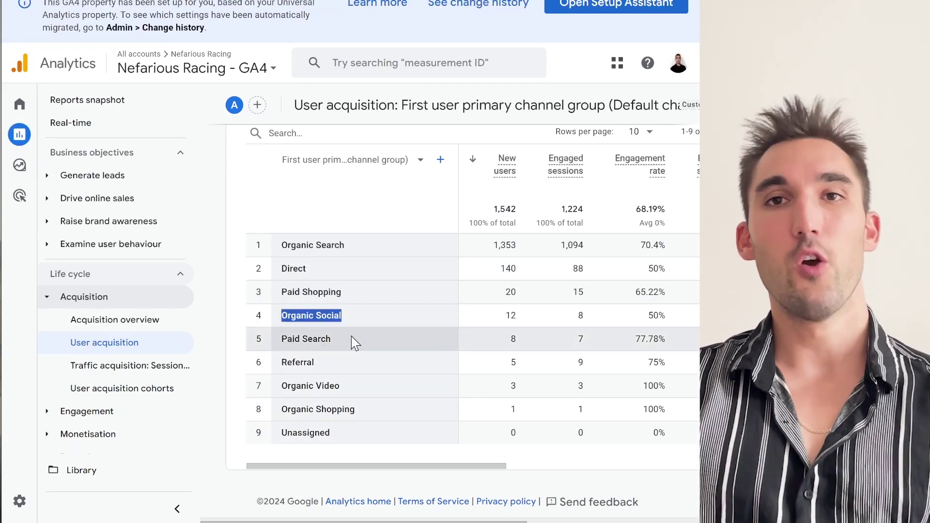
{"action": "left_click_drag", "start_coordinate": [283, 339], "coordinate": [349, 349]}
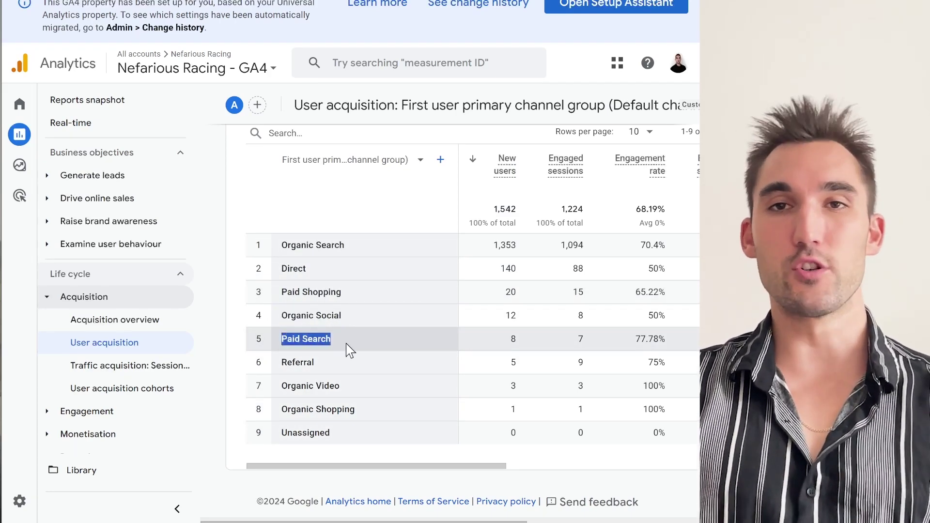
{"action": "left_click", "coordinate": [343, 347]}
{"action": "left_click_drag", "start_coordinate": [275, 362], "coordinate": [370, 370]}
{"action": "left_click", "coordinate": [370, 369]}
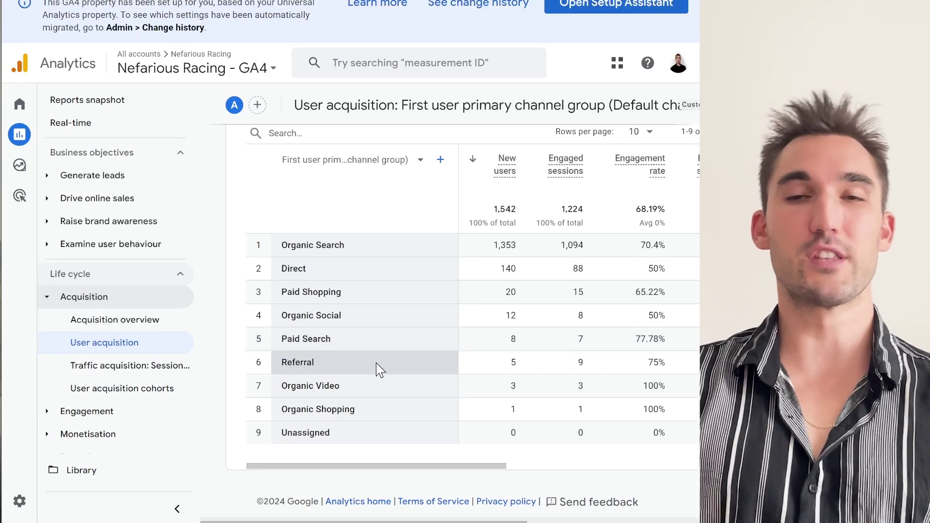
{"action": "double_click", "coordinate": [505, 245]}
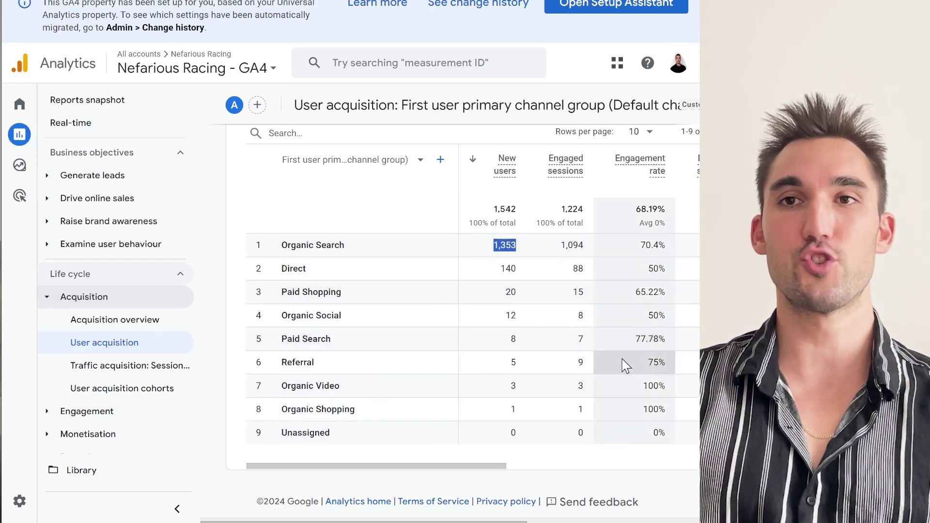
Scroll the table right to Event count (8,078) and Key events (125) columns
{"action": "scroll", "coordinate": [598, 320], "scroll_direction": "right", "scroll_amount": 4}
{"action": "scroll", "coordinate": [523, 291], "scroll_direction": "left", "scroll_amount": 2}
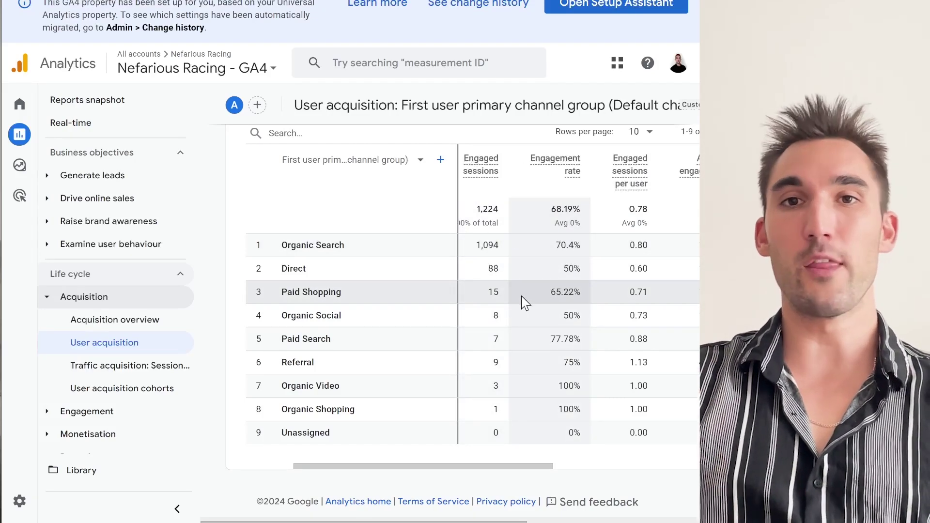
{"action": "scroll", "coordinate": [562, 293], "scroll_direction": "right", "scroll_amount": 3}
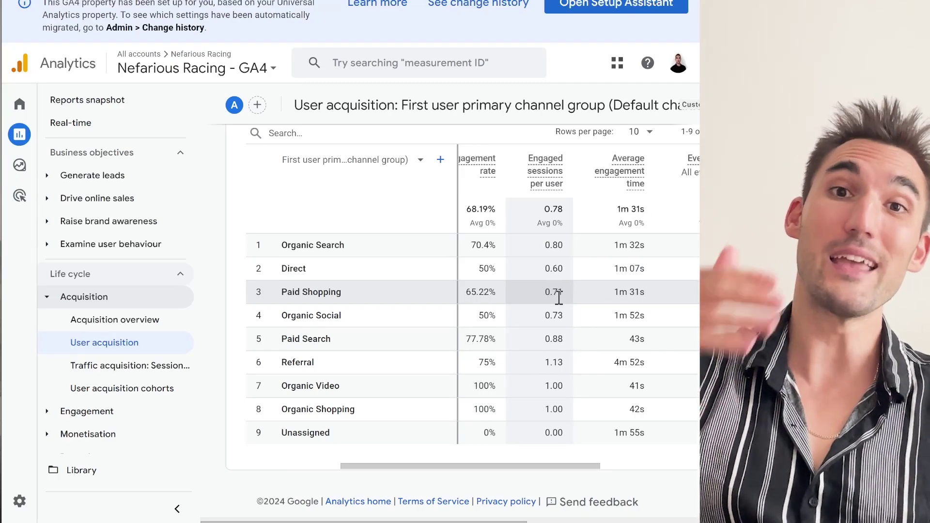
{"action": "scroll", "coordinate": [547, 295], "scroll_direction": "right", "scroll_amount": 5}
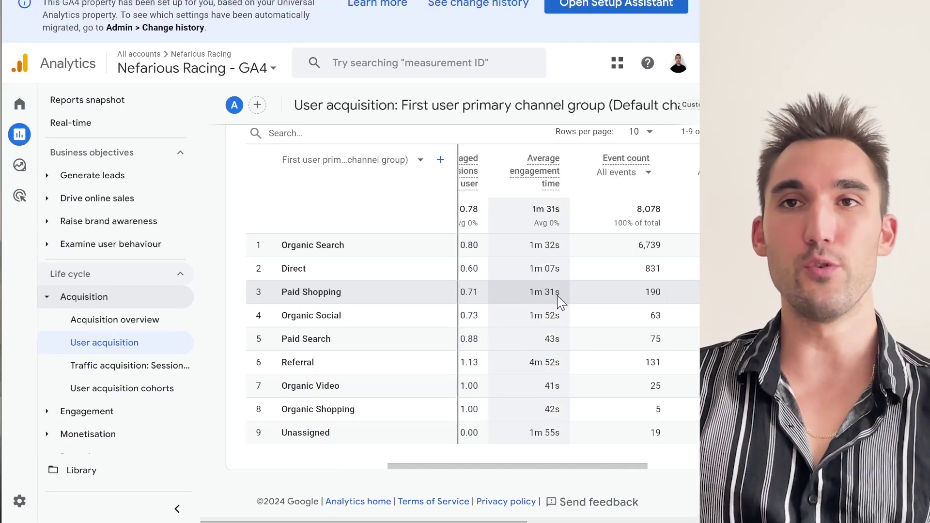
{"action": "scroll", "coordinate": [606, 218], "scroll_direction": "right", "scroll_amount": 3}
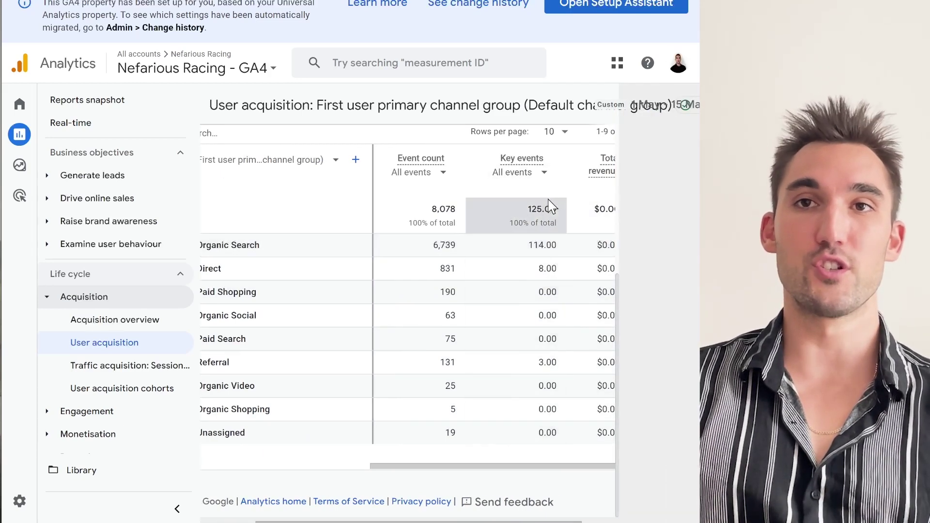
Limit Key events to 'purchase', showing 0.00 per channel, then scroll back to New users
{"action": "left_click", "coordinate": [532, 178]}
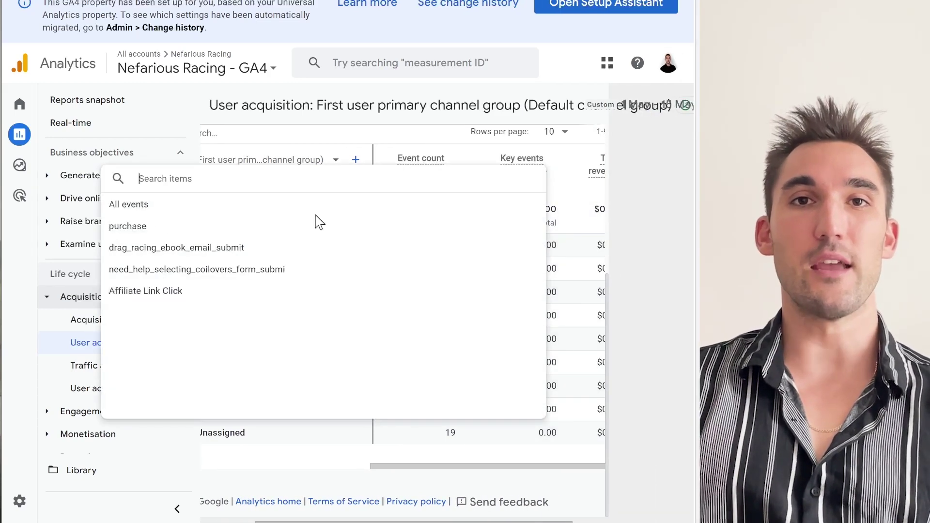
{"action": "left_click", "coordinate": [133, 232]}
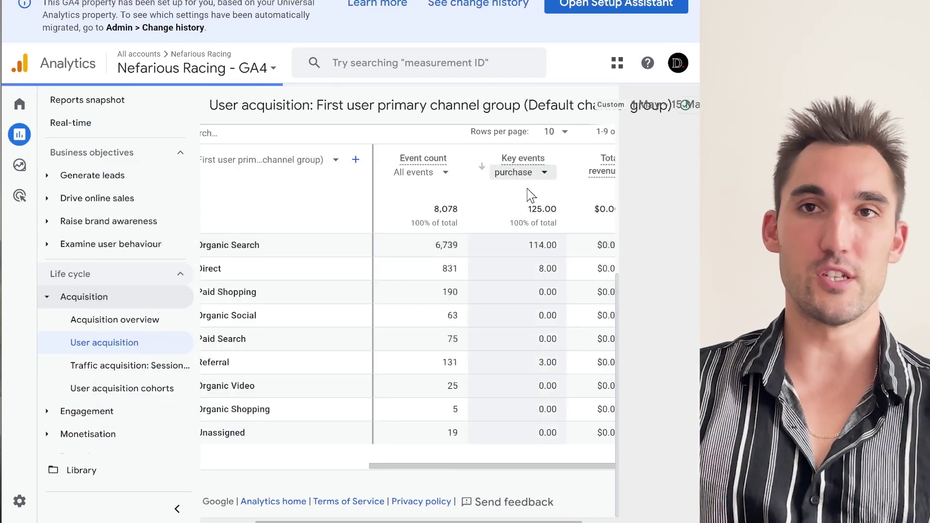
{"action": "left_click_drag", "start_coordinate": [560, 245], "coordinate": [492, 248]}
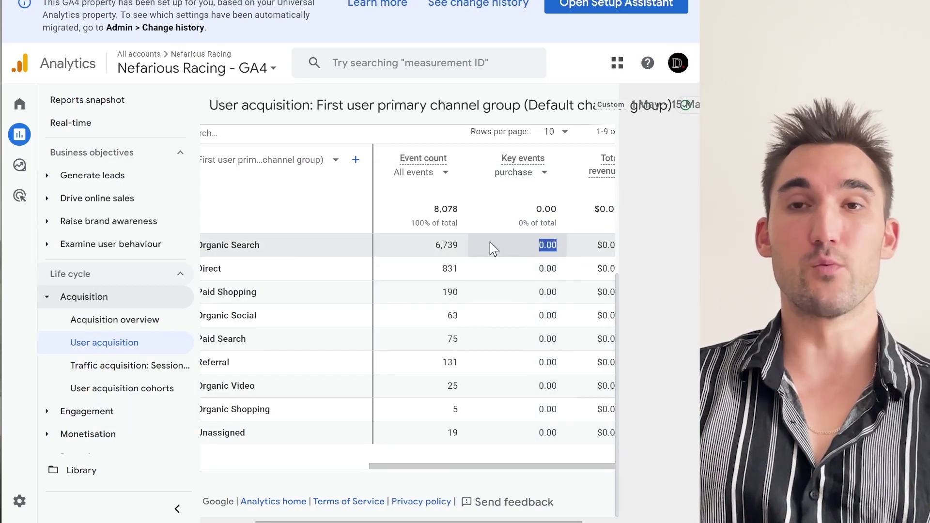
{"action": "left_click_drag", "start_coordinate": [556, 245], "coordinate": [382, 244]}
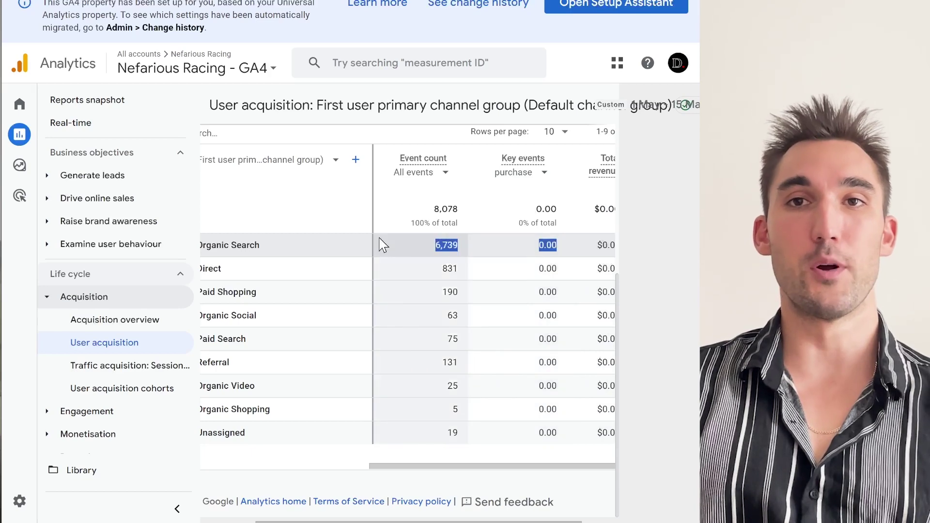
{"action": "scroll", "coordinate": [484, 226], "scroll_direction": "left", "scroll_amount": 2}
{"action": "scroll", "coordinate": [485, 226], "scroll_direction": "left", "scroll_amount": 6}
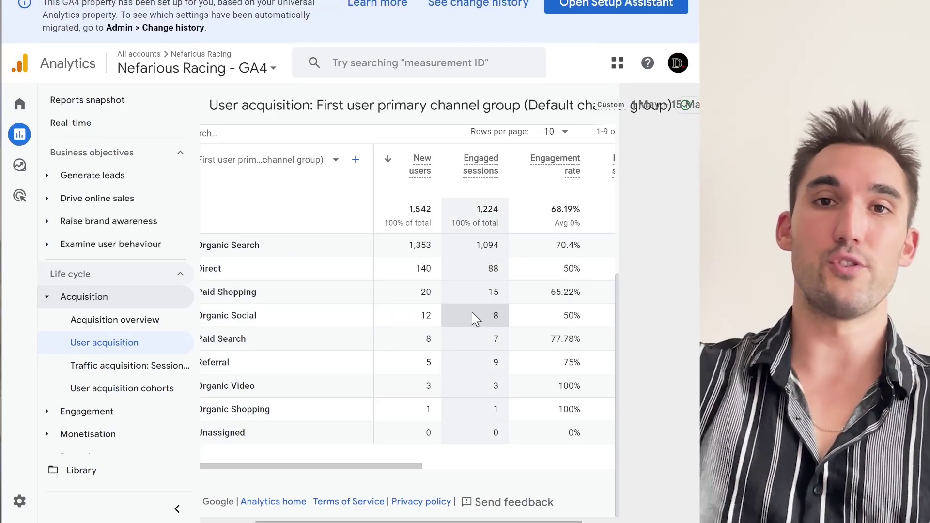
{"action": "left_click_drag", "start_coordinate": [479, 245], "coordinate": [534, 292]}
Scroll to the purchase Key events column, confirming 0.00 across all nine channels
{"action": "scroll", "coordinate": [533, 295], "scroll_direction": "right", "scroll_amount": 5}
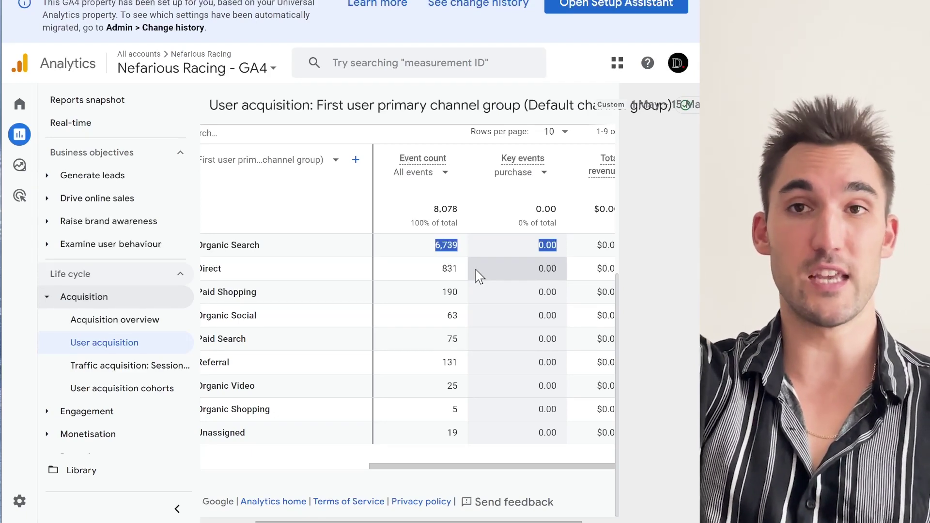
{"action": "left_click", "coordinate": [426, 271]}
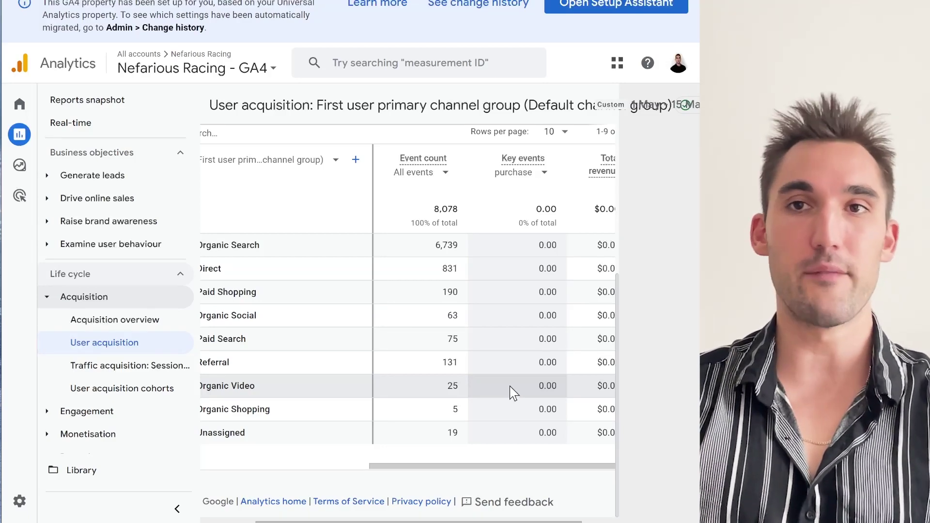
Scroll up to the new-users-over-time line chart and per-channel bar chart
{"action": "scroll", "coordinate": [579, 380], "scroll_direction": "left", "scroll_amount": 10}
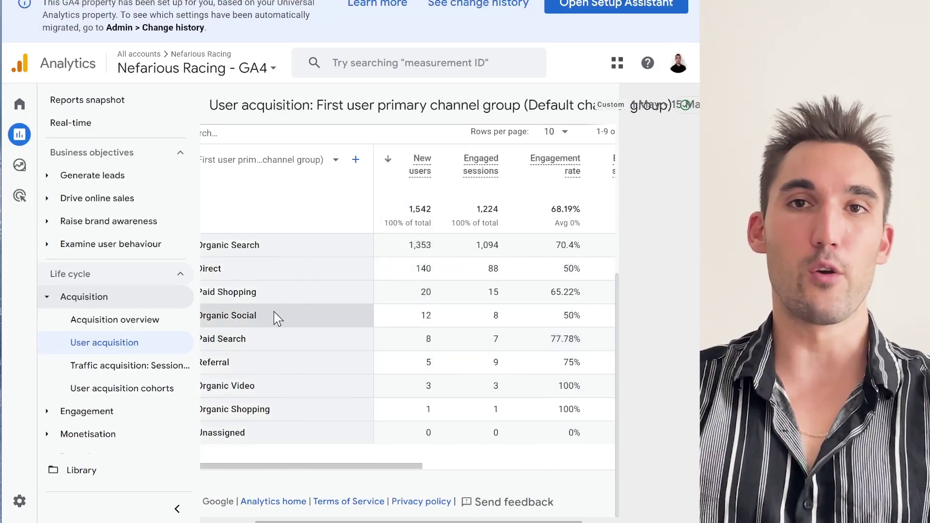
{"action": "scroll", "coordinate": [91, 335], "scroll_direction": "down", "scroll_amount": 2}
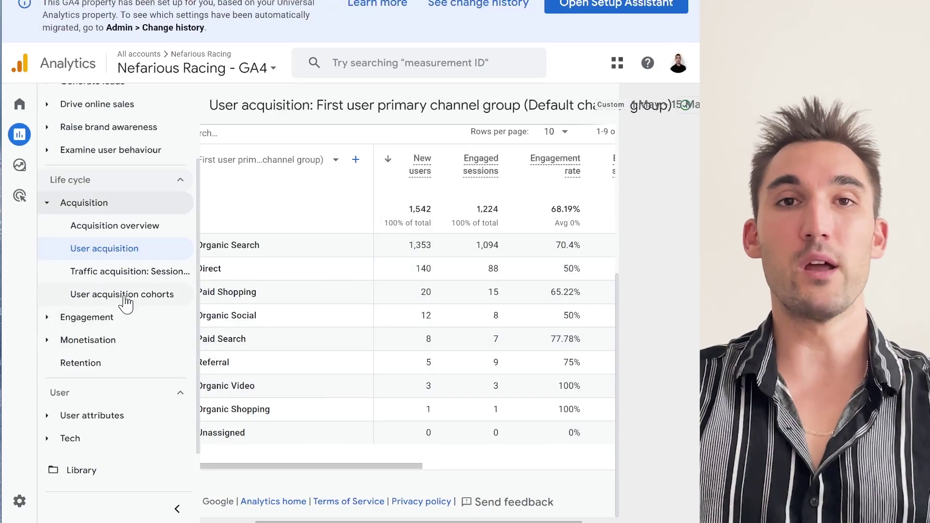
{"action": "scroll", "coordinate": [356, 285], "scroll_direction": "up", "scroll_amount": 5}
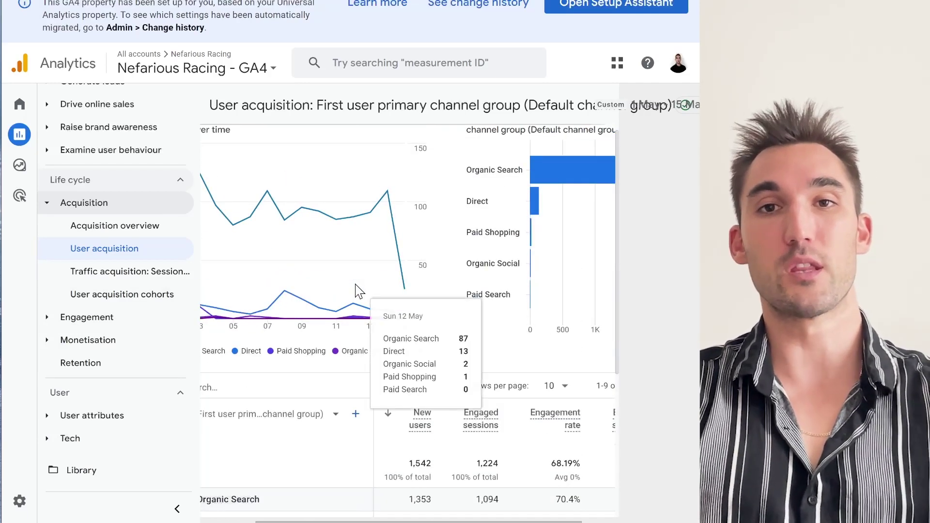